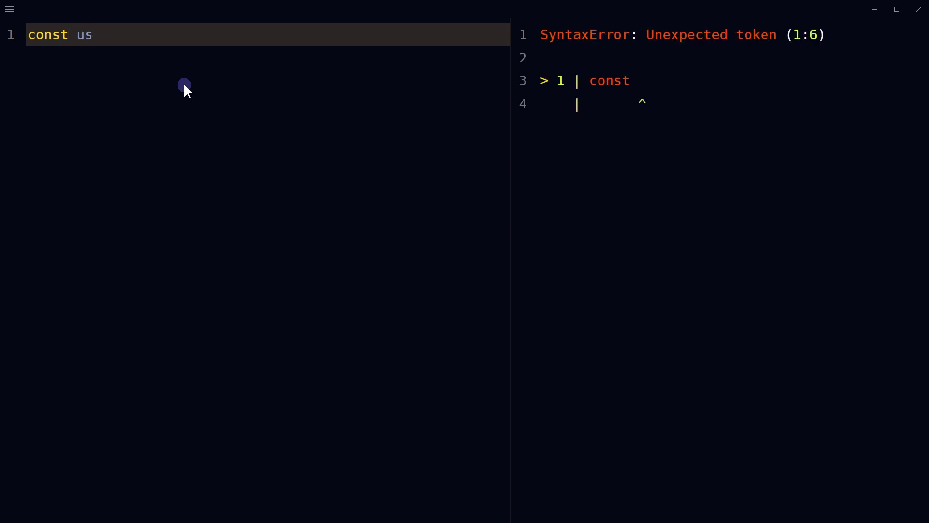
type("er = {")
Step: Write const user = { name: 'John', role: 'technician' } across lines, followed by a user line
key("Return")
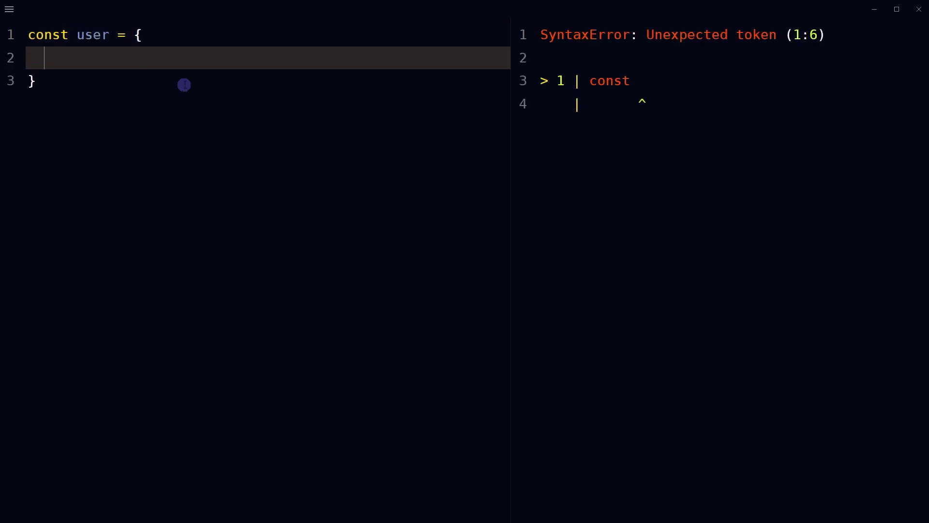
type("name")
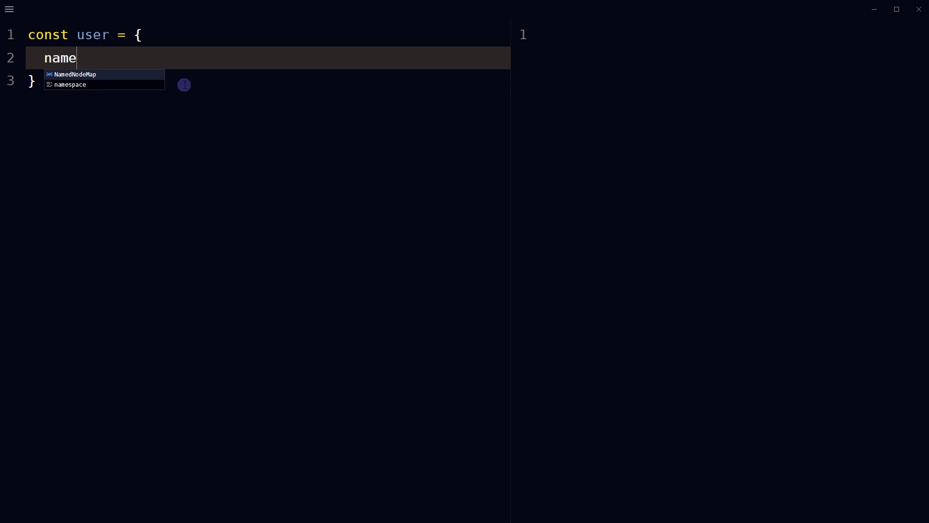
type(": 'Joh")
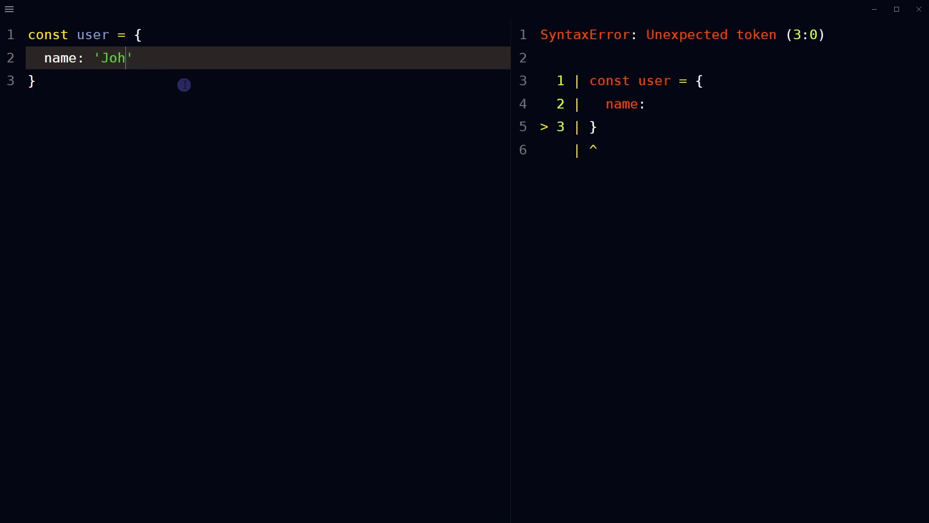
type("n',")
key("Return")
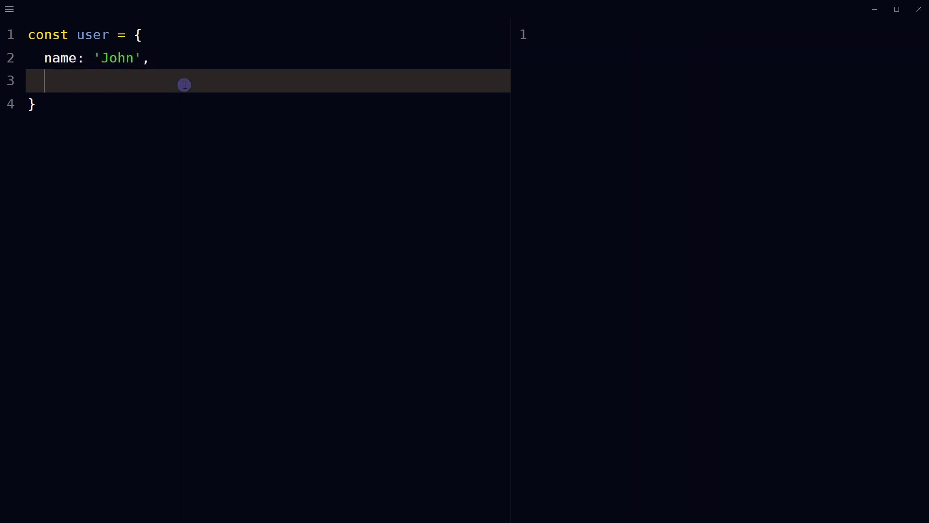
type("role")
type(": '")
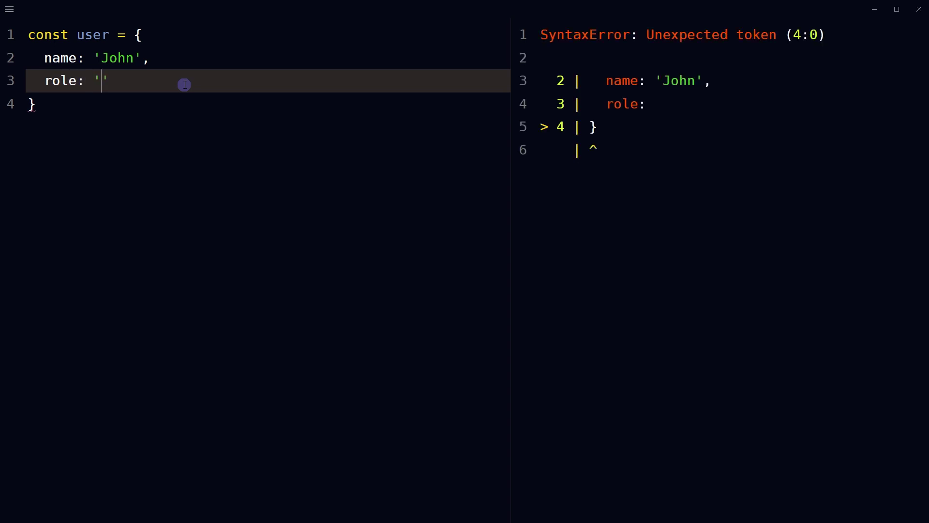
type("technic")
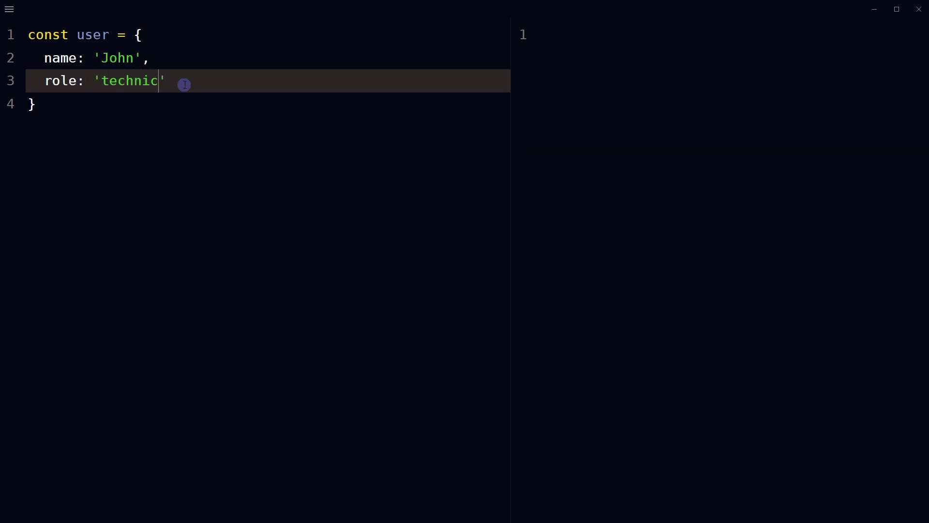
type("ainuser")
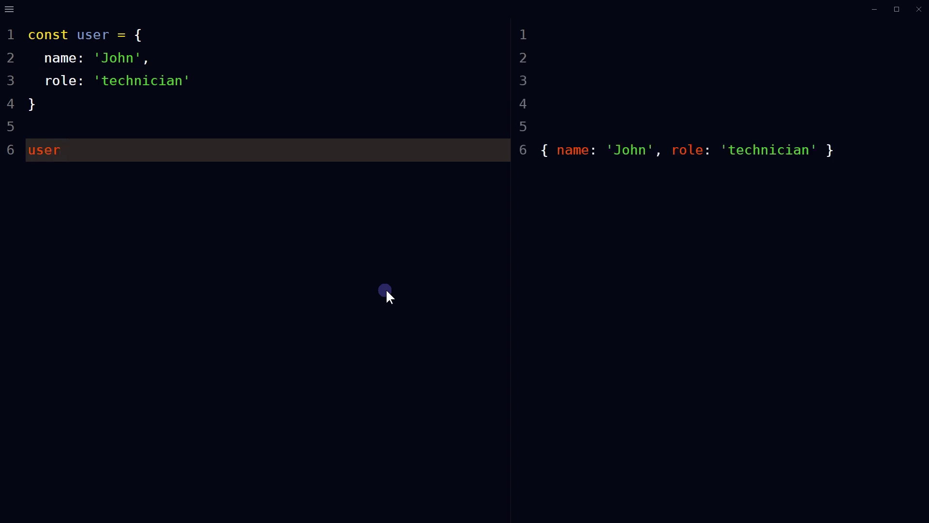
key("BackSpace")
Step: Evaluate user on its own line and select the role key in the object
key("Return")
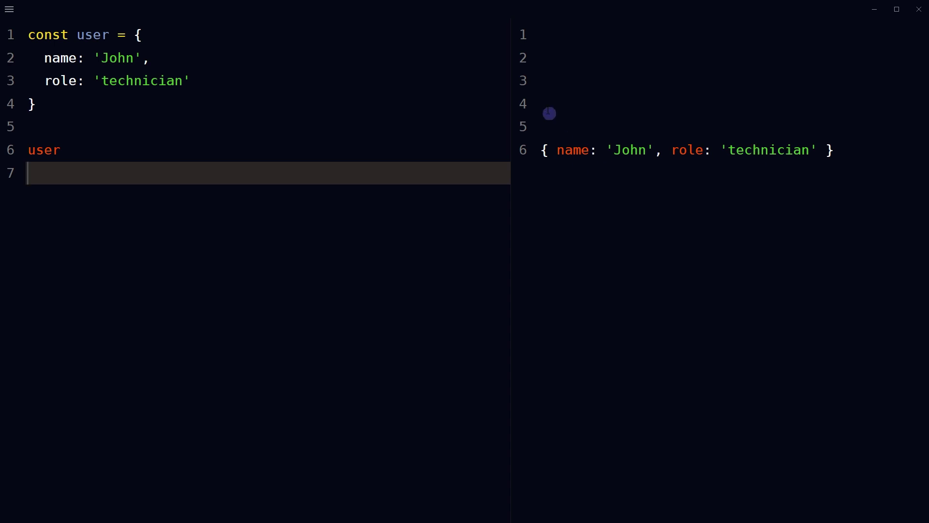
double_click(60, 82)
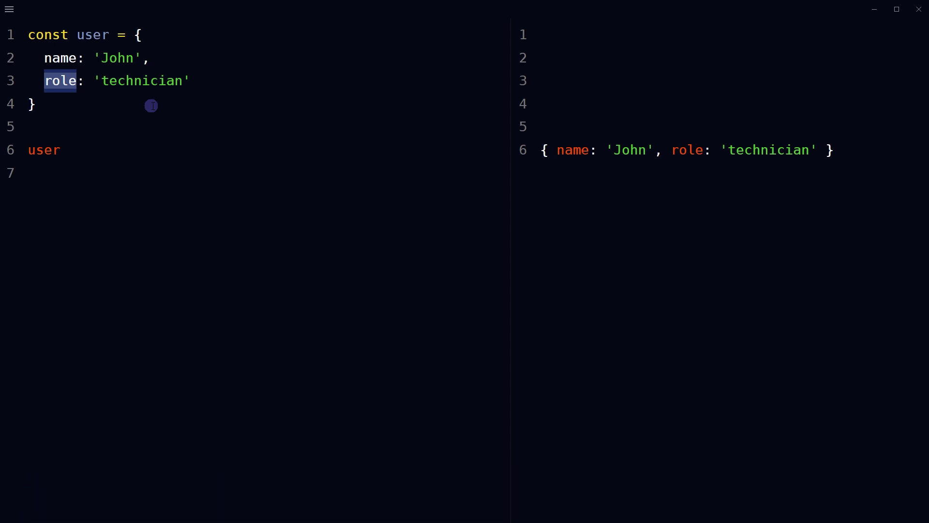
Step: Add blank lines above the user object for a new declaration
key("Down")
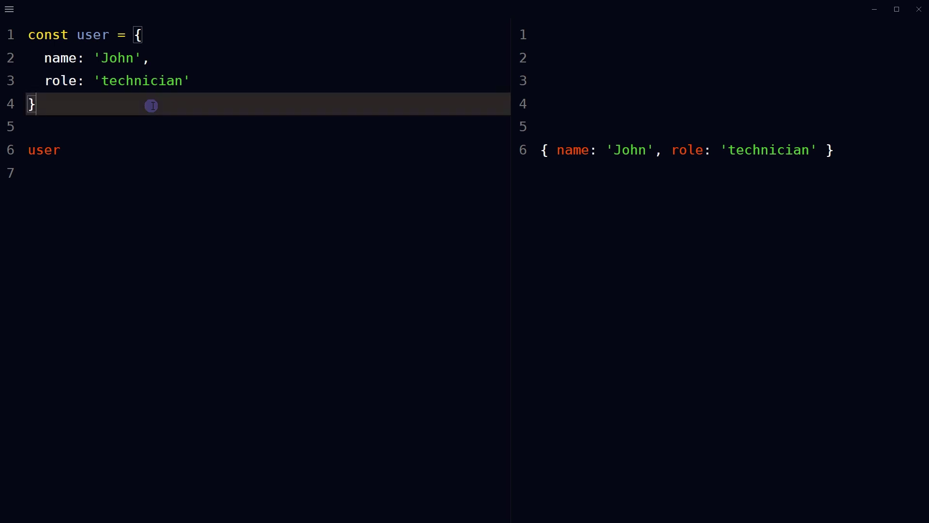
key("Up")
key("ctrl+Home")
key("Return")
key("Return")
key("Up")
key("Up")
type("cons")
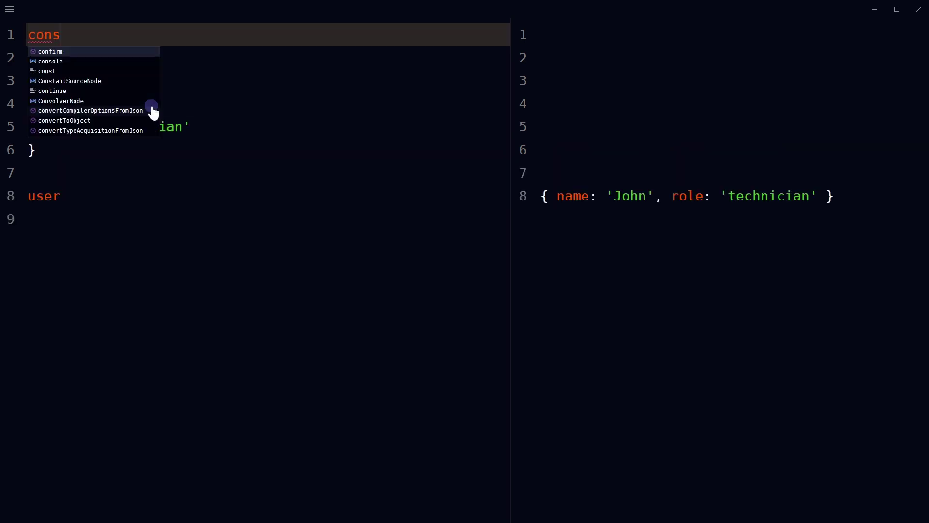
type("t keyOne = ")
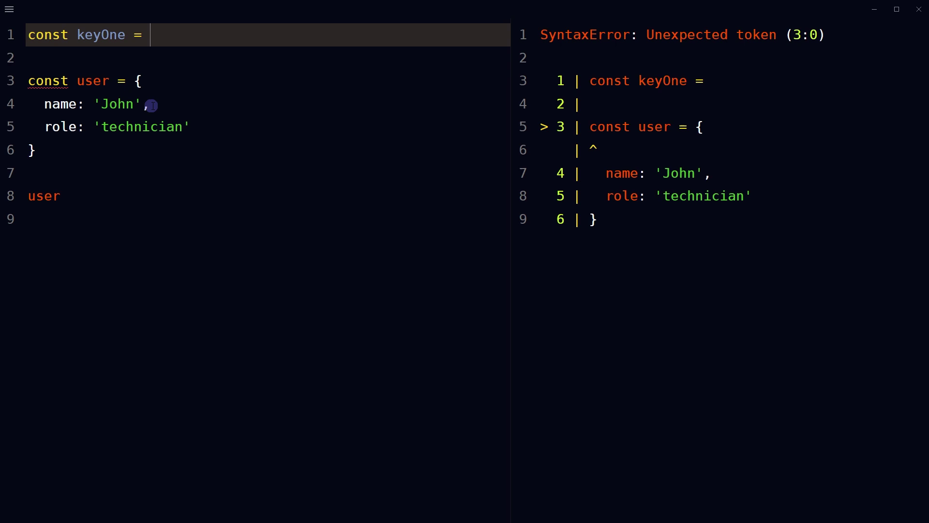
type(";")
Step: Give keyOne the string value 'role', copied from the object's role key
key("Down")
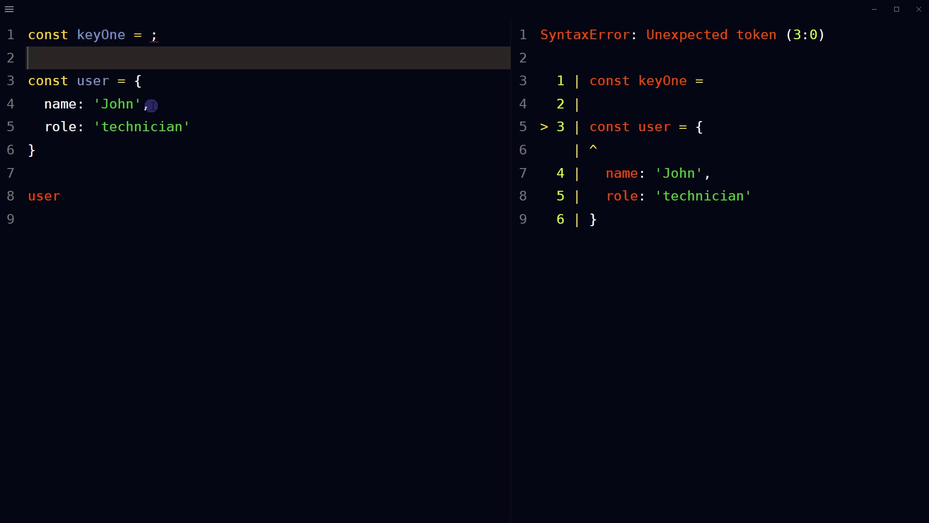
key("Down")
key("Down")
key("Down")
key("Up")
key("Up")
key("Home")
key("ctrl+shift+Right")
key("ctrl+c")
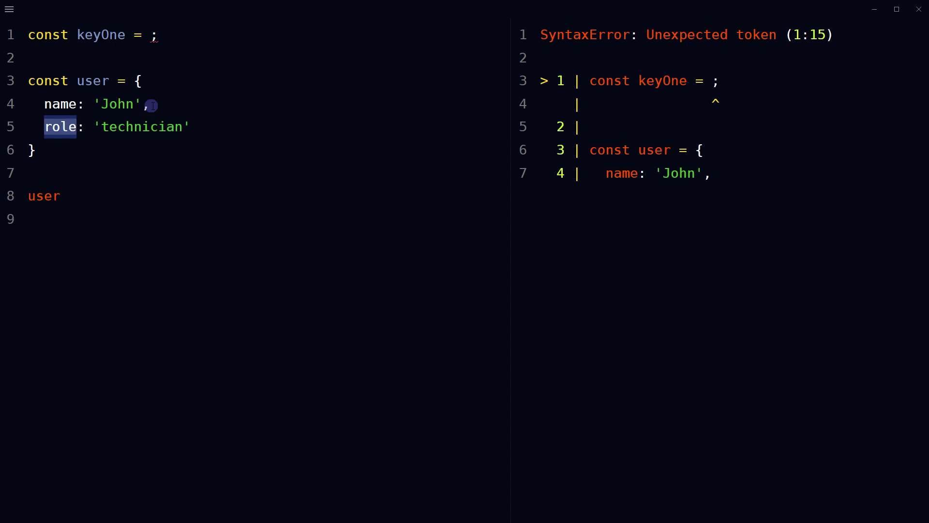
key("Up")
key("Up")
key("Up")
key("Up")
key("End")
key("Left")
key("ctrl+v")
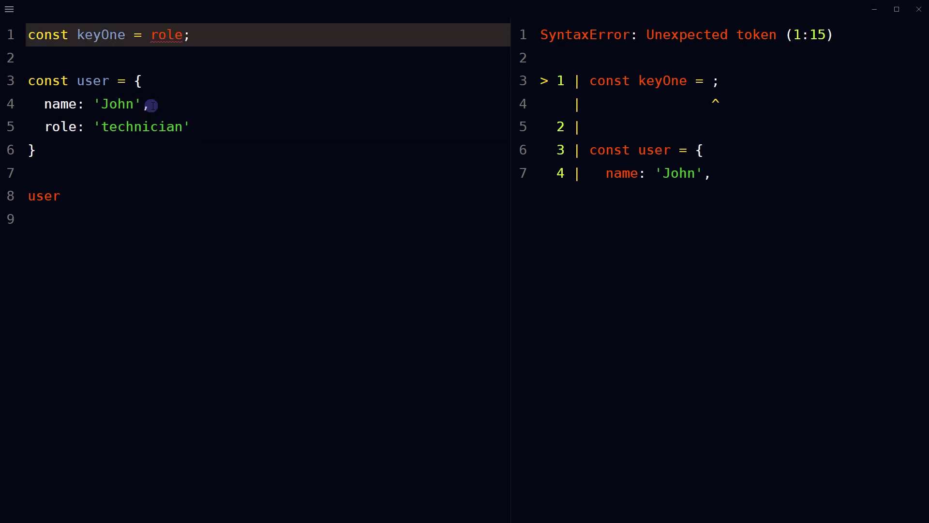
key("ctrl+shift+Left")
type("'")
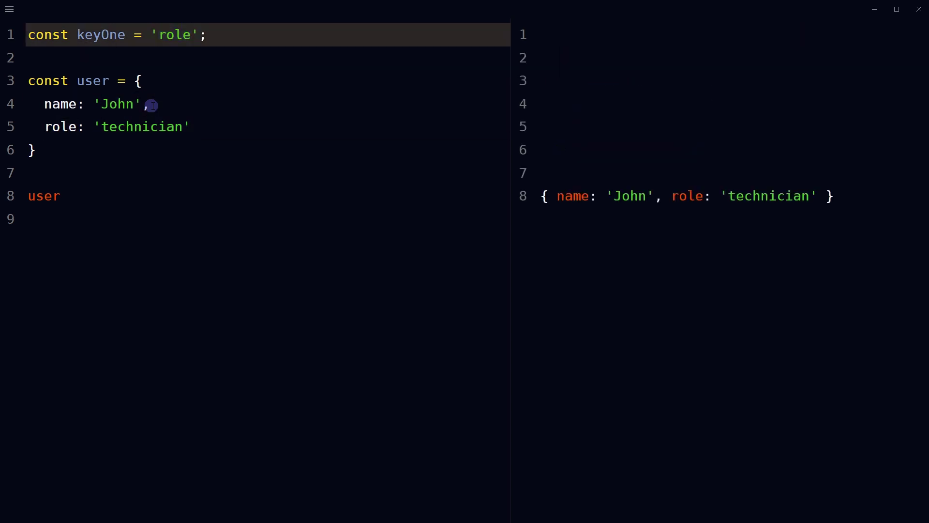
Step: Select the keyOne variable name on line 1
key("Down")
key("Down")
key("Down")
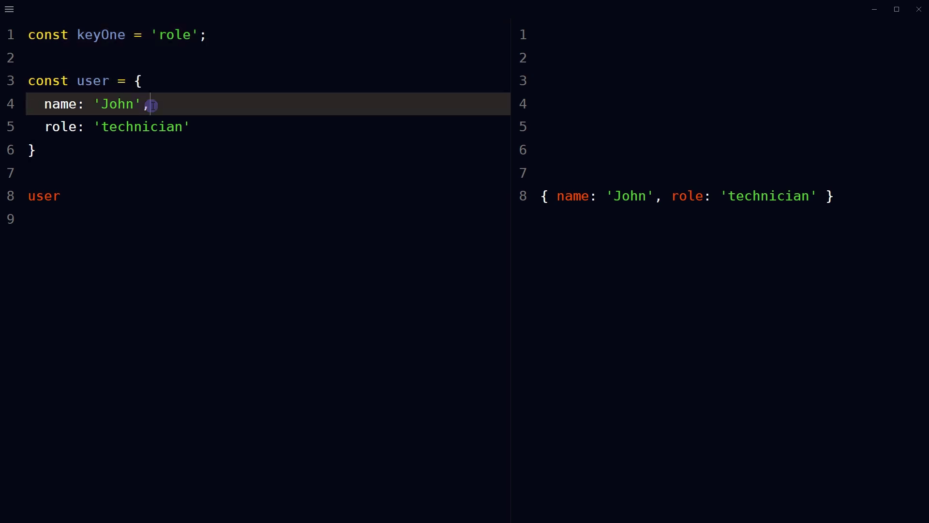
key("Home")
key("Down")
key("ctrl+shift+Right")
key("Up")
key("Up")
key("Up")
key("Up")
key("Right")
key("Right")
key("Right")
key("Right")
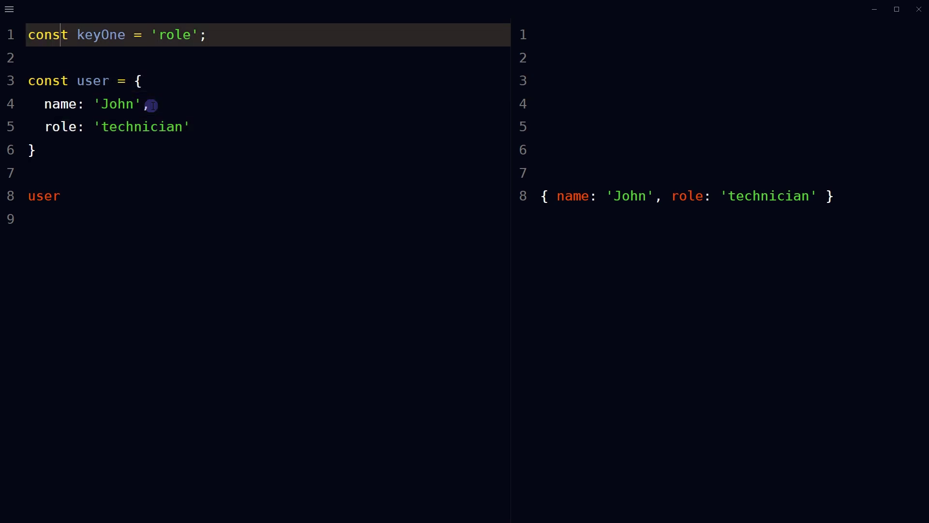
key("Right")
key("Right")
key("ctrl+shift+Right")
key("Right")
Step: Replace the role key on line 5 with the computed key [keyOne]
key("Down")
key("Down")
key("Down")
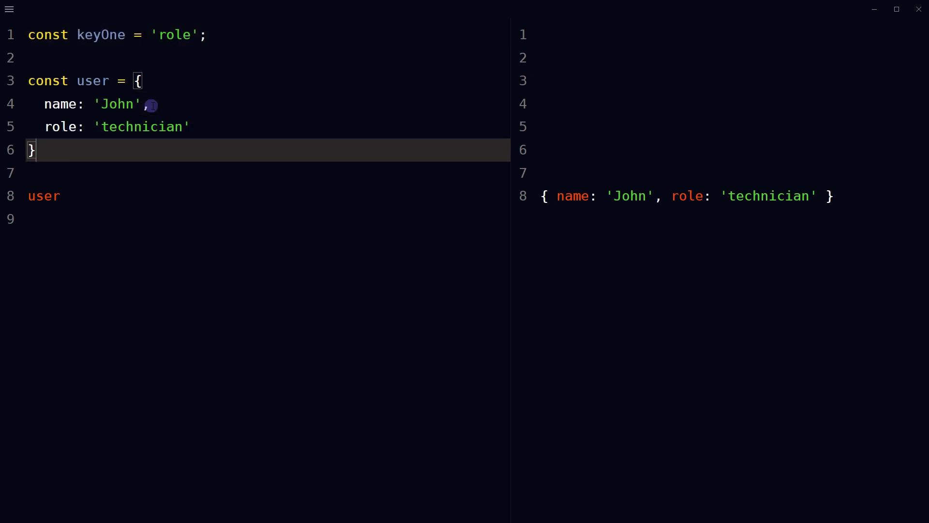
key("Up")
key("Home")
key("ctrl+shift+Right")
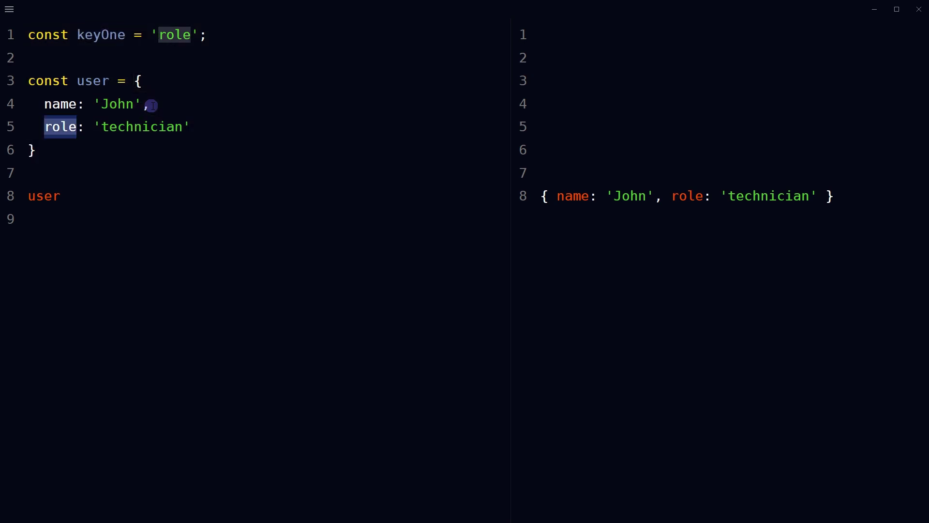
key("BackSpace")
type("keyOne")
key("ctrl+shift+Left")
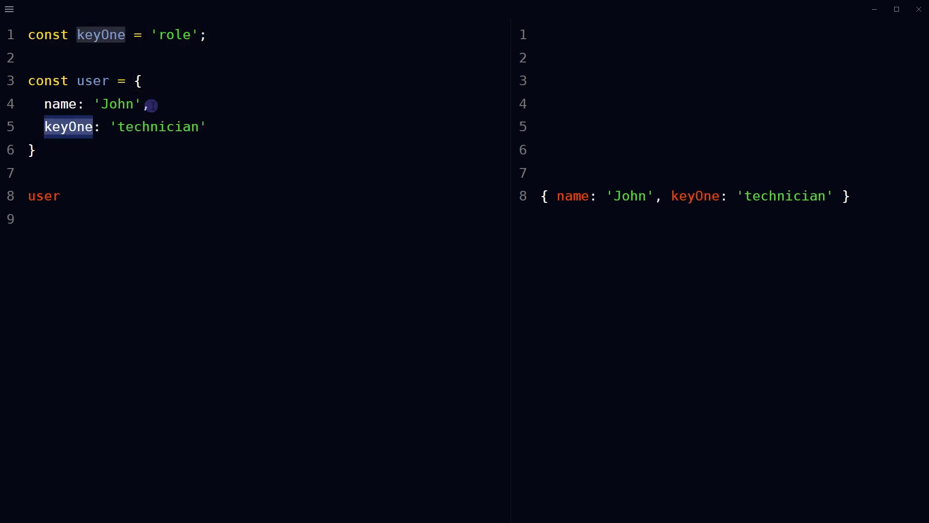
type("[")
key("End")
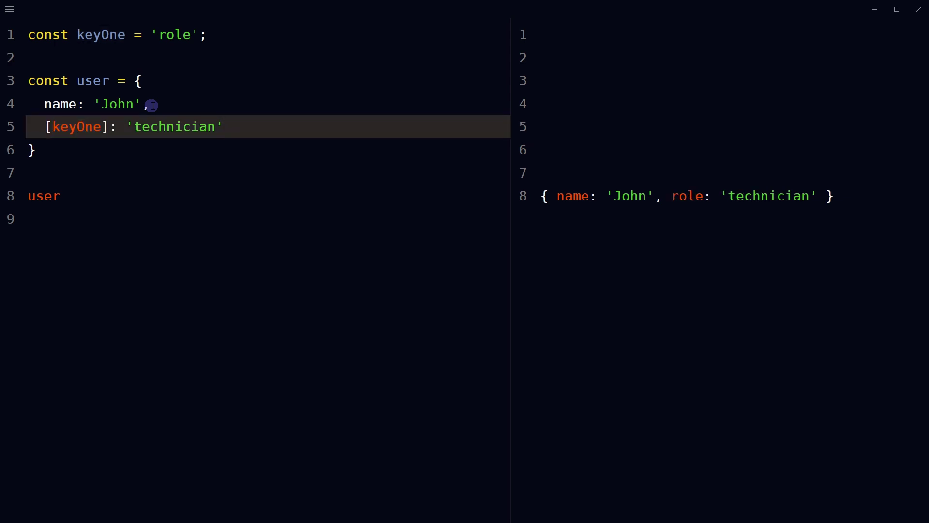
key("ctrl+u")
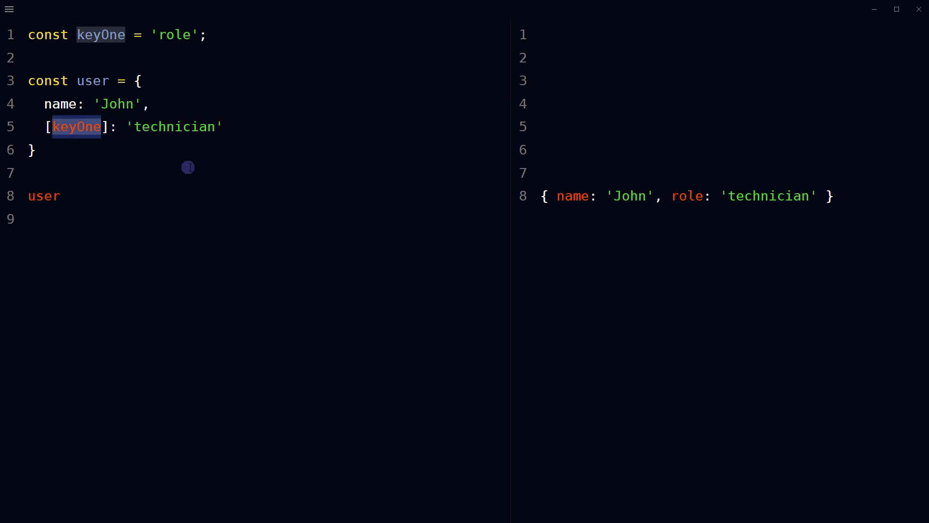
Step: Change keyOne's value to 'designation' and point out the designation key and 'technician' in the output
double_click(164, 35)
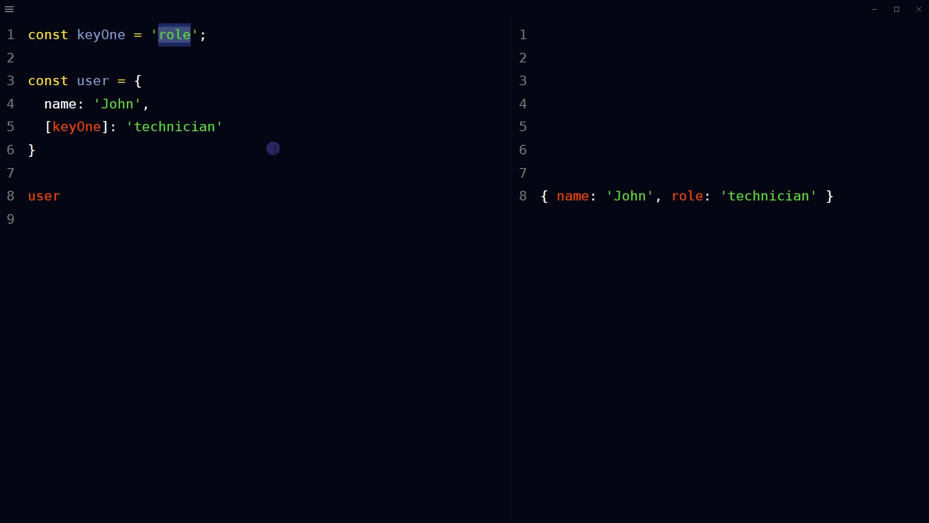
type("designatio")
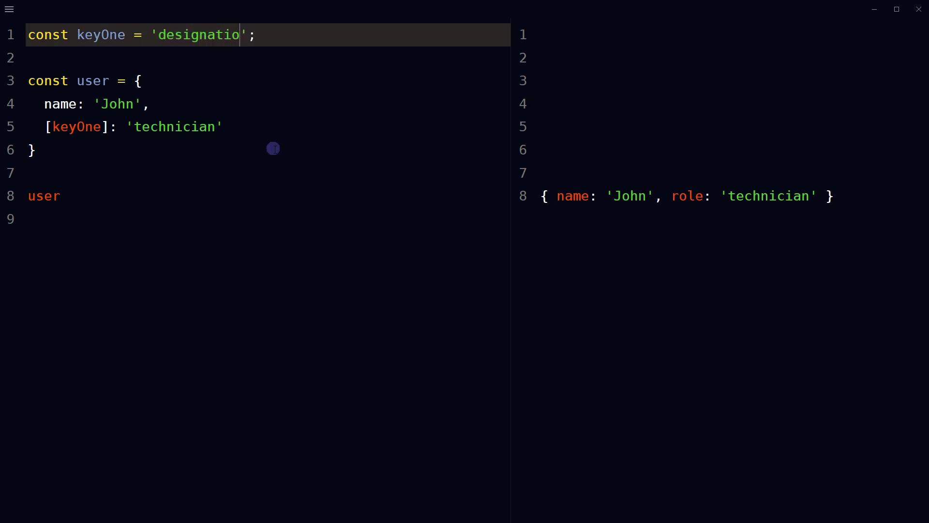
type("n")
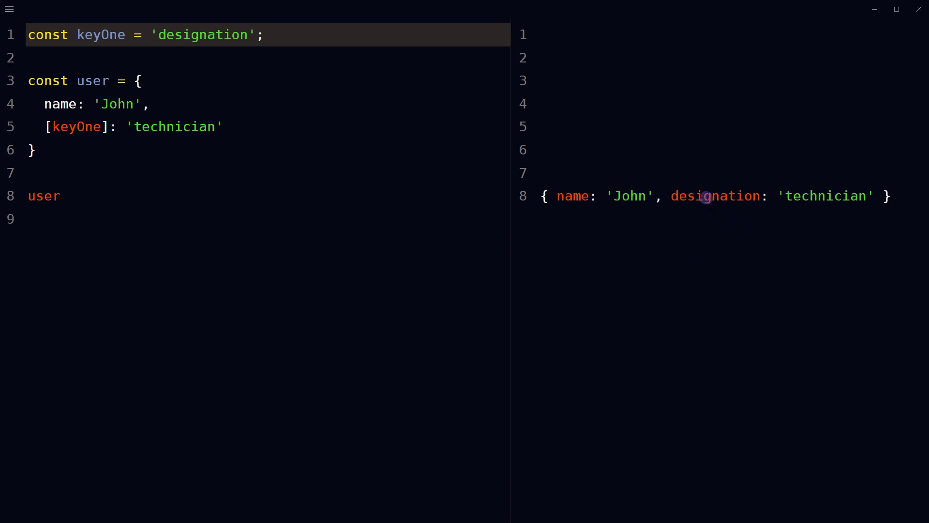
double_click(706, 197)
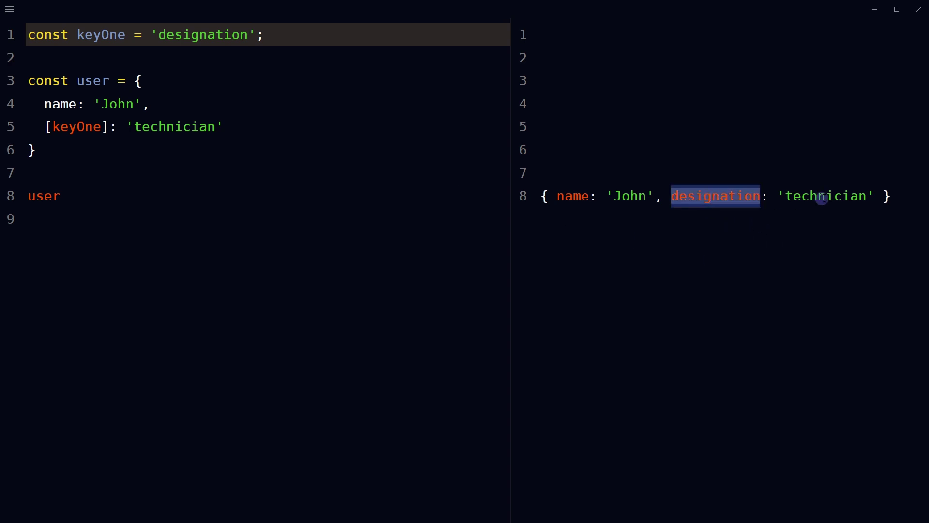
double_click(825, 196)
Step: Highlight the output's designation: 'technician' entry and the bracketed [keyOne] on line 5
double_click(573, 191)
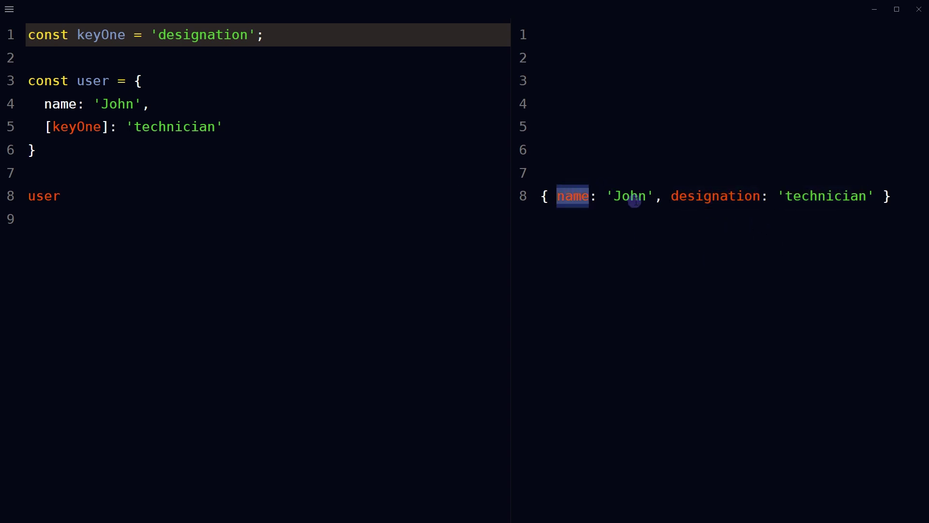
double_click(630, 196)
left_click_drag(672, 193, 873, 195)
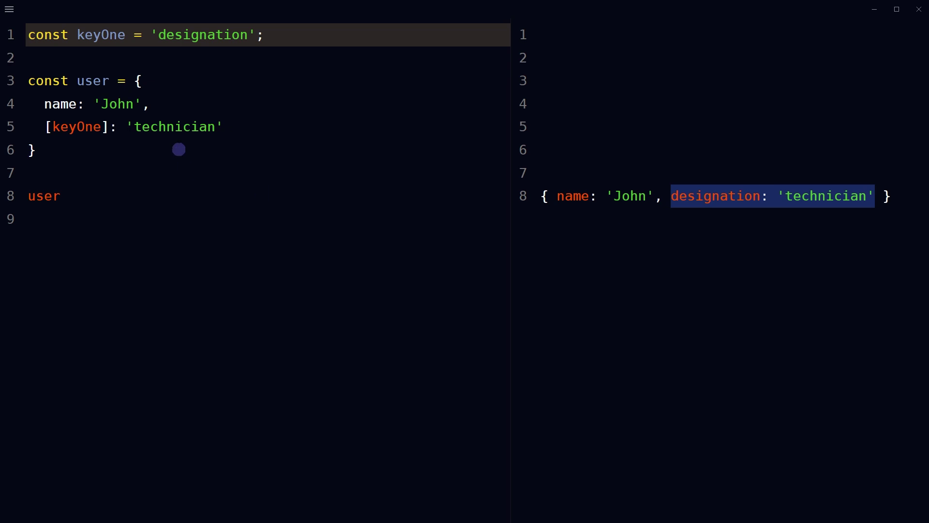
left_click(48, 126)
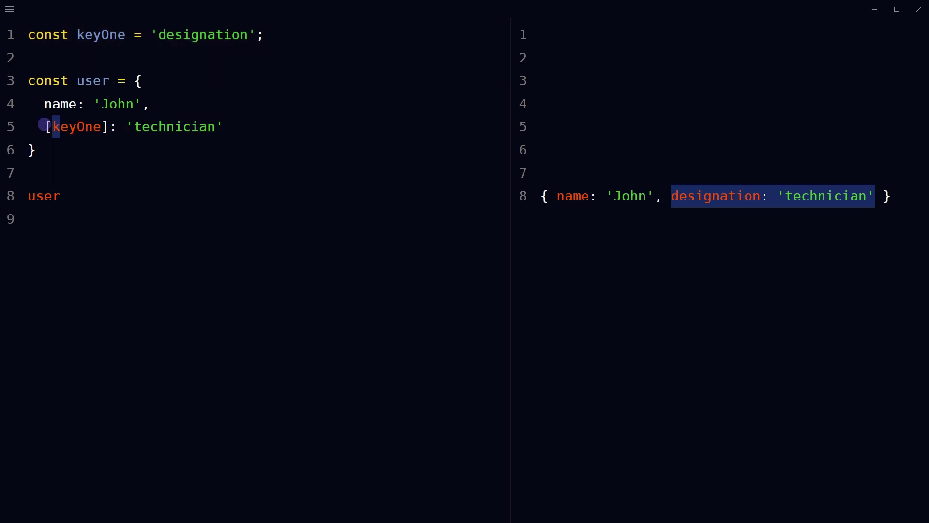
left_click_drag(45, 126, 110, 127)
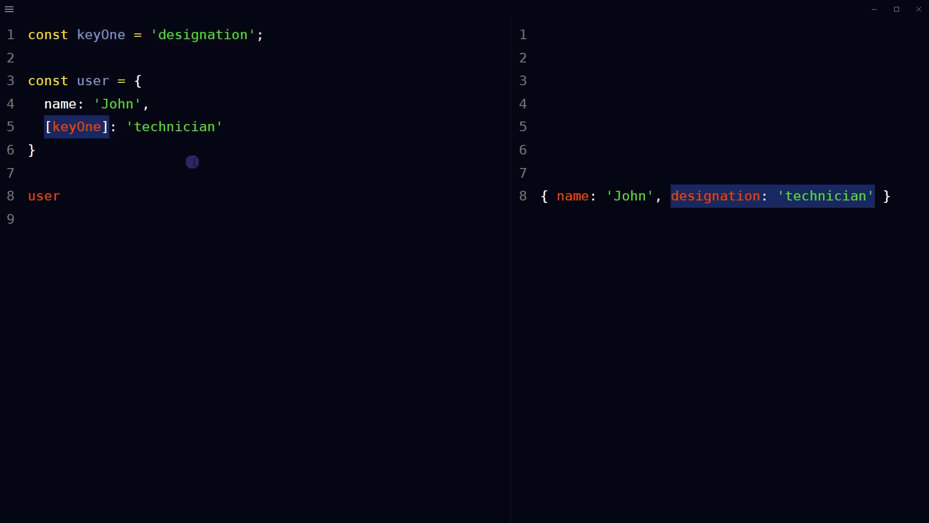